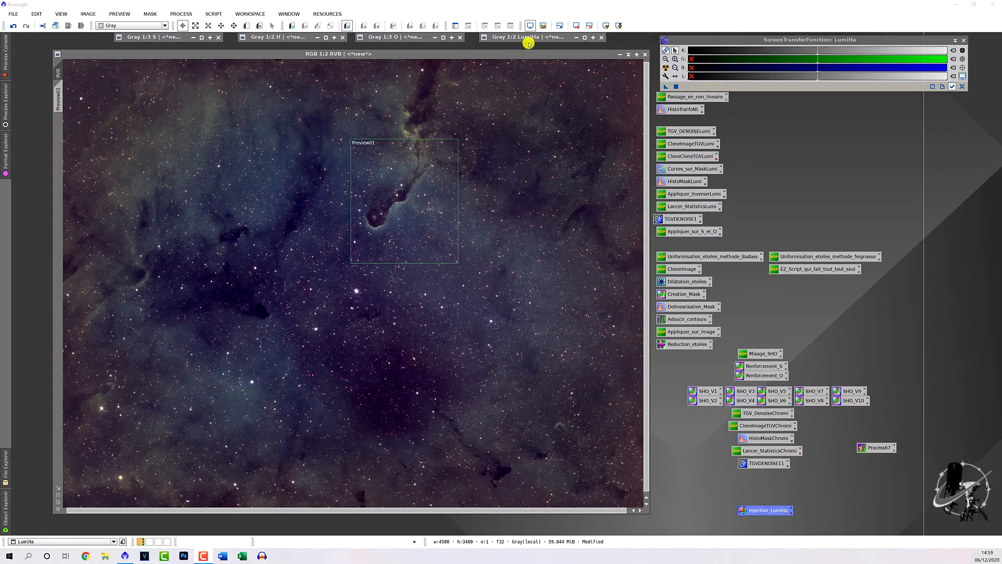
Step: Open the LRGBCombination process and arrange it, the minimized LumiHa image and the Injection_LumiHa icon in the workspace beside the RVB image
left_click_drag(529, 38, 814, 132)
left_click(181, 14)
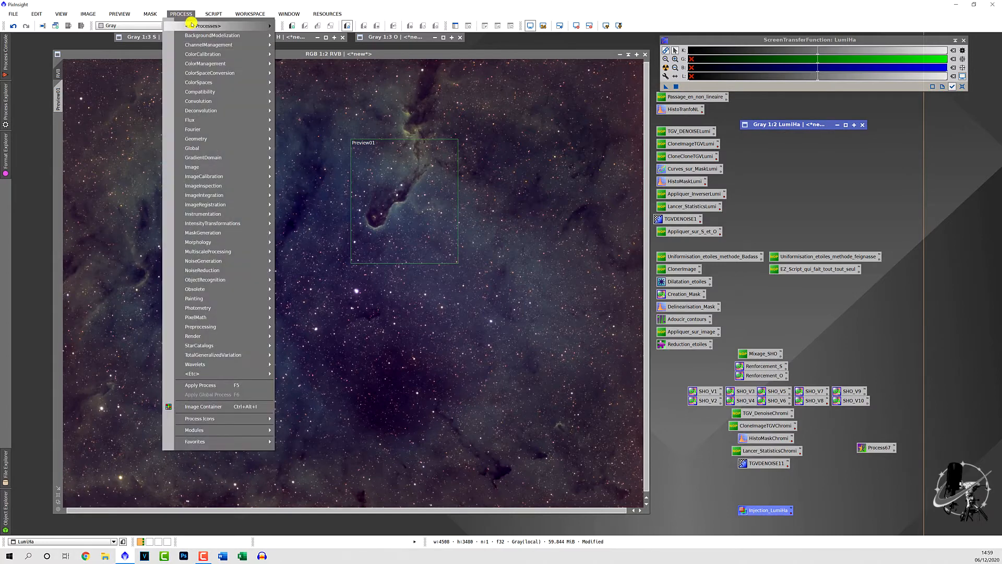
mouse_move(192, 24)
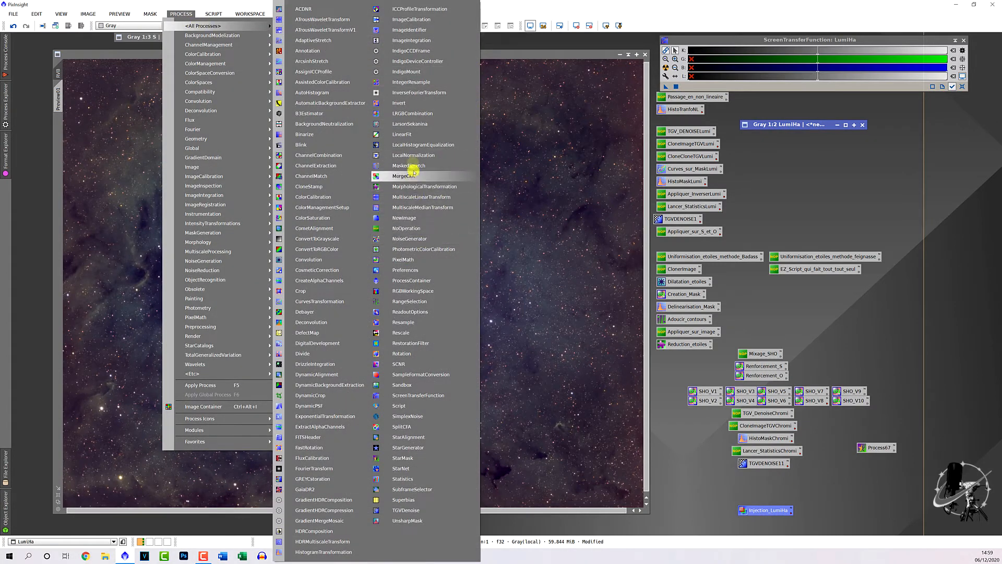
left_click(413, 113)
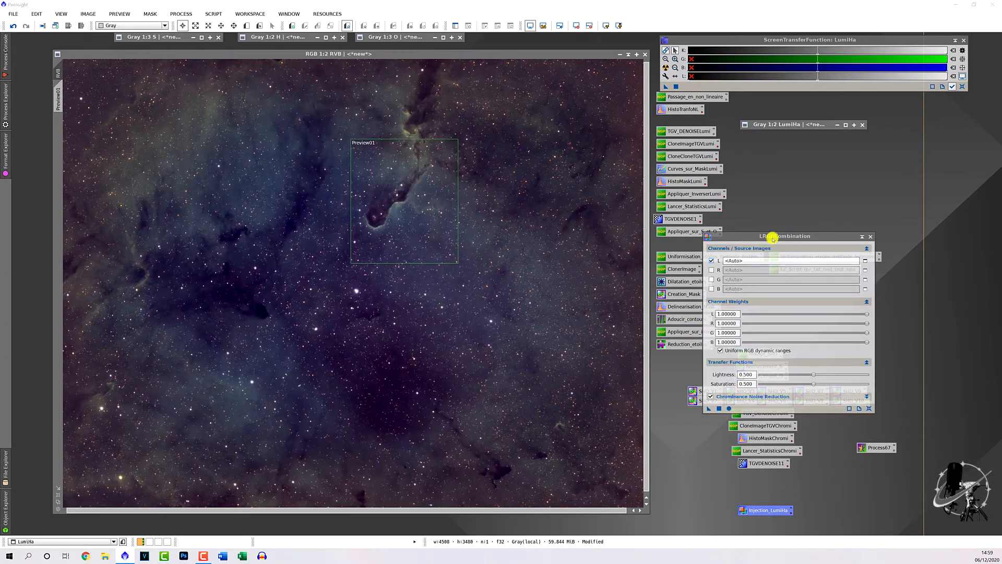
left_click_drag(772, 237, 778, 208)
left_click_drag(760, 511, 757, 477)
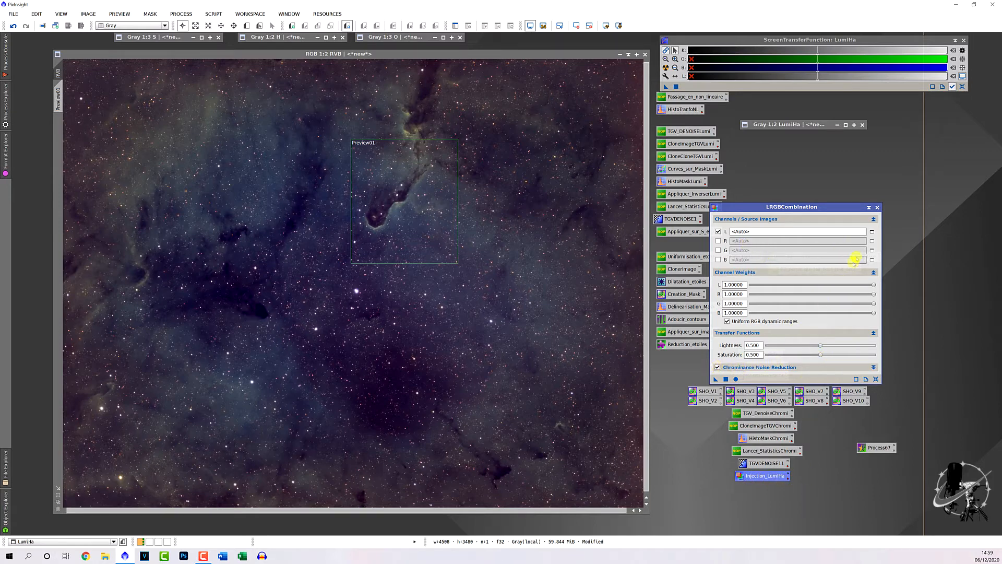
Step: Choose LumiHa as the L source and apply LRGBCombination to the RVB image with Chrominance Noise Reduction enabled
left_click(872, 234)
left_click(503, 275)
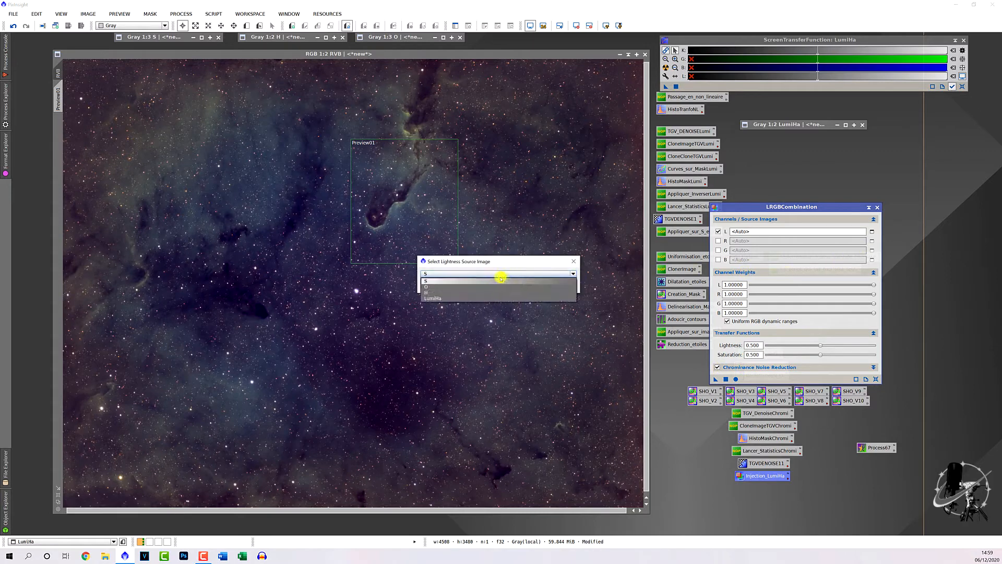
left_click(436, 297)
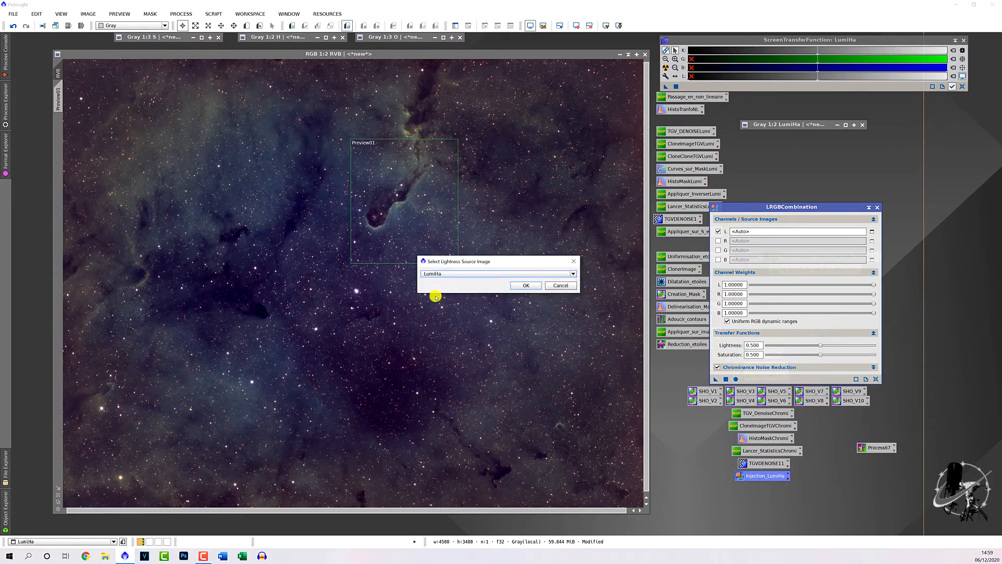
left_click(524, 285)
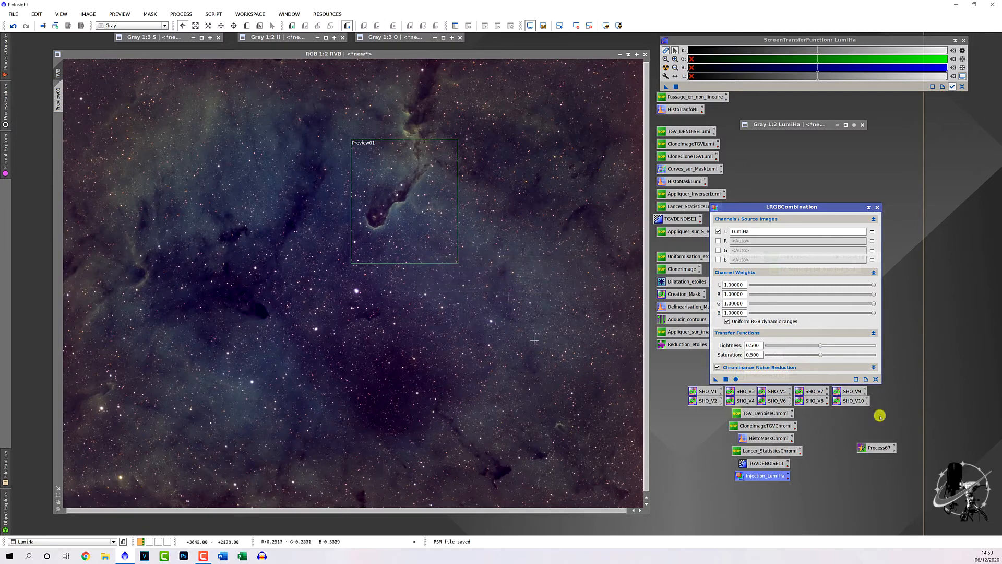
left_click(718, 367)
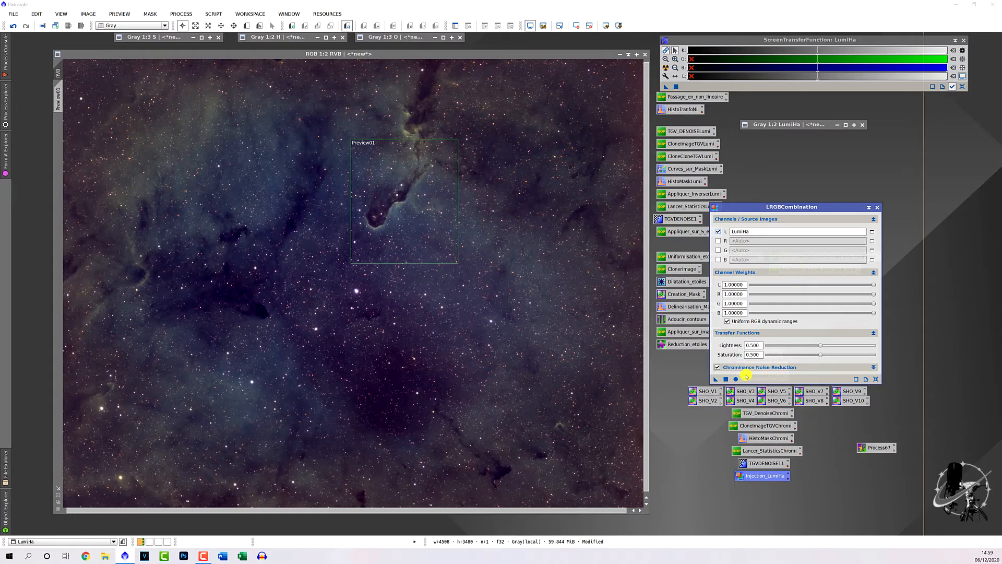
left_click_drag(715, 378, 392, 348)
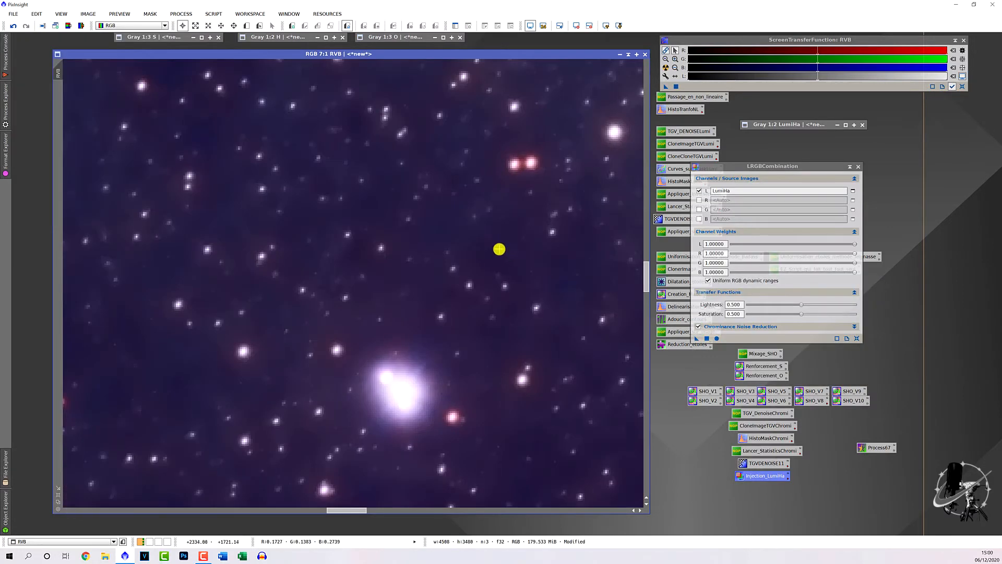
Step: Inspect the combined RVB image, then undo and redo the LRGB combination to compare the whole field before and after
scroll(502, 253, "up", 4)
scroll(503, 245, "down", 5)
scroll(504, 237, "down", 6)
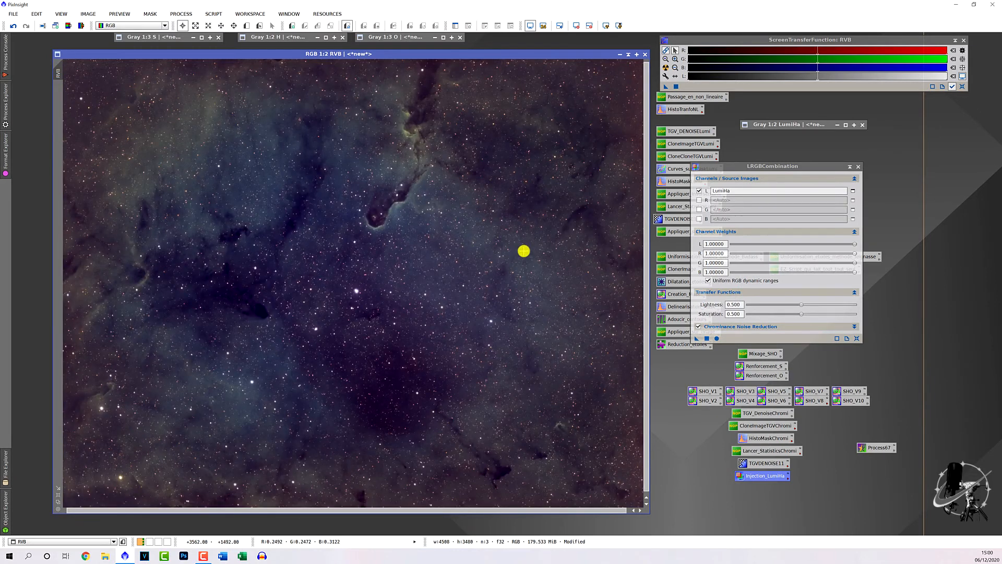
left_click(13, 25)
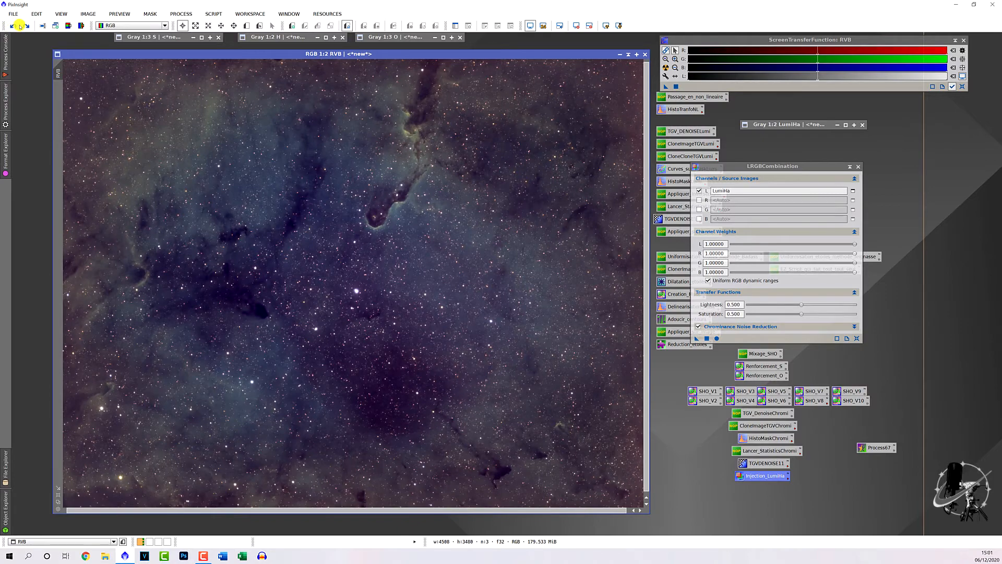
left_click(25, 25)
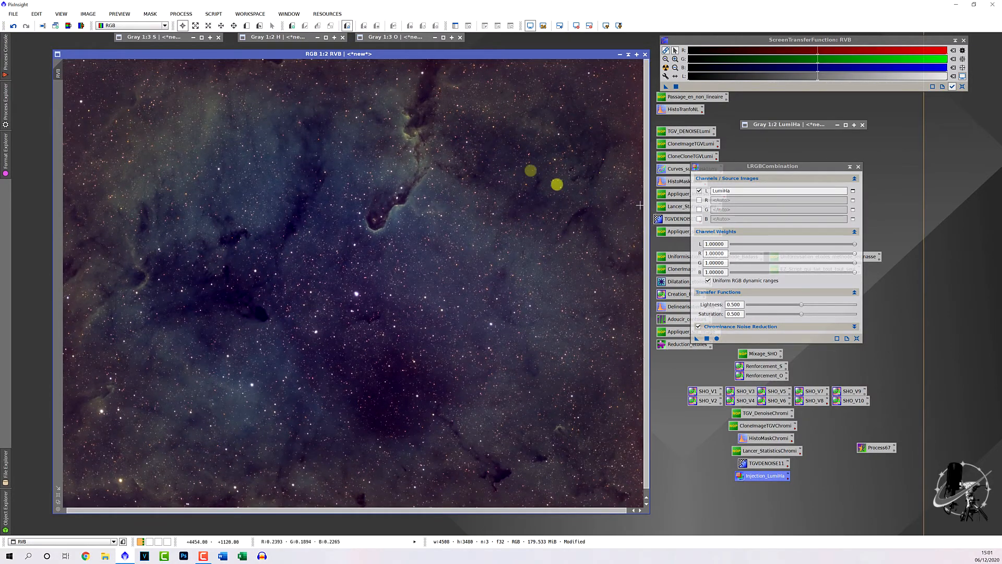
Step: Compare the stars and the dark trunk's rounded tip at close range by repeatedly undoing and redoing the LRGB combination
scroll(513, 141, "up", 2)
left_click_drag(647, 224, 644, 174)
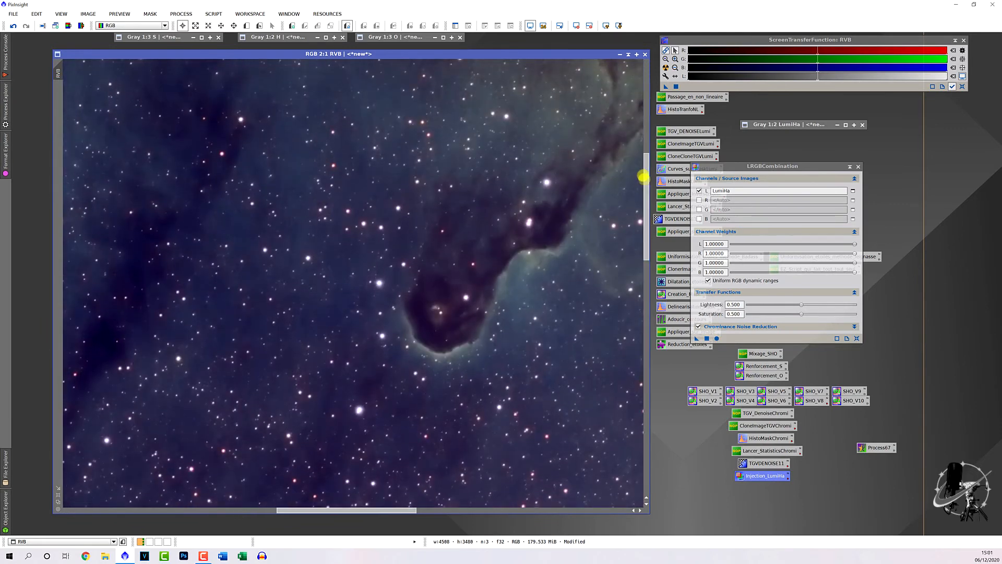
left_click(13, 26)
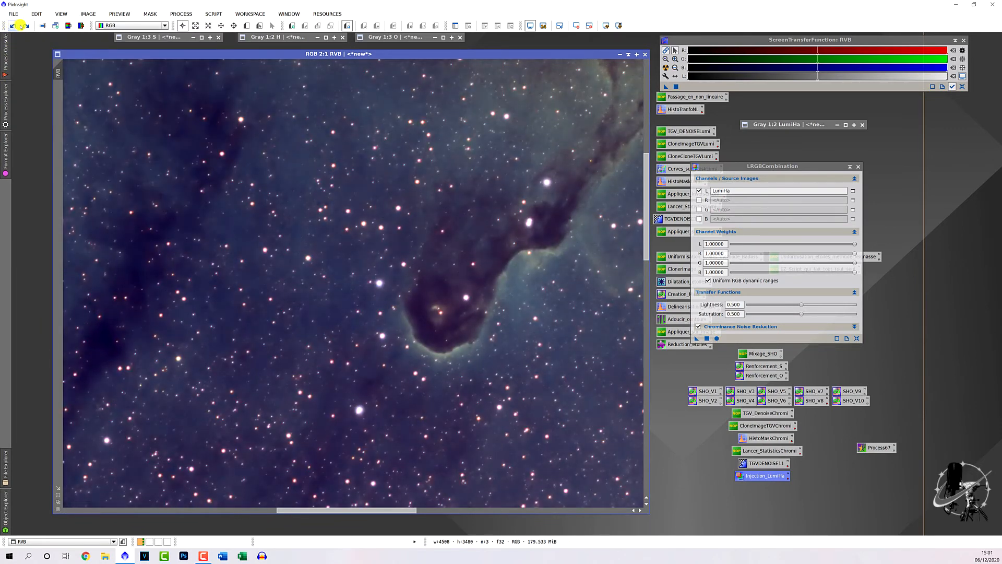
left_click(25, 26)
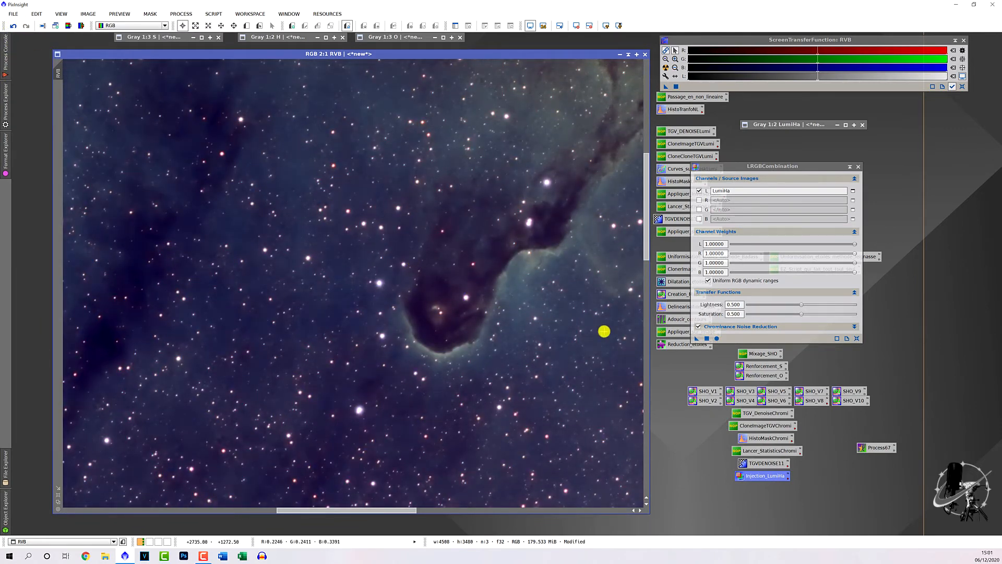
scroll(382, 207, "up", 1)
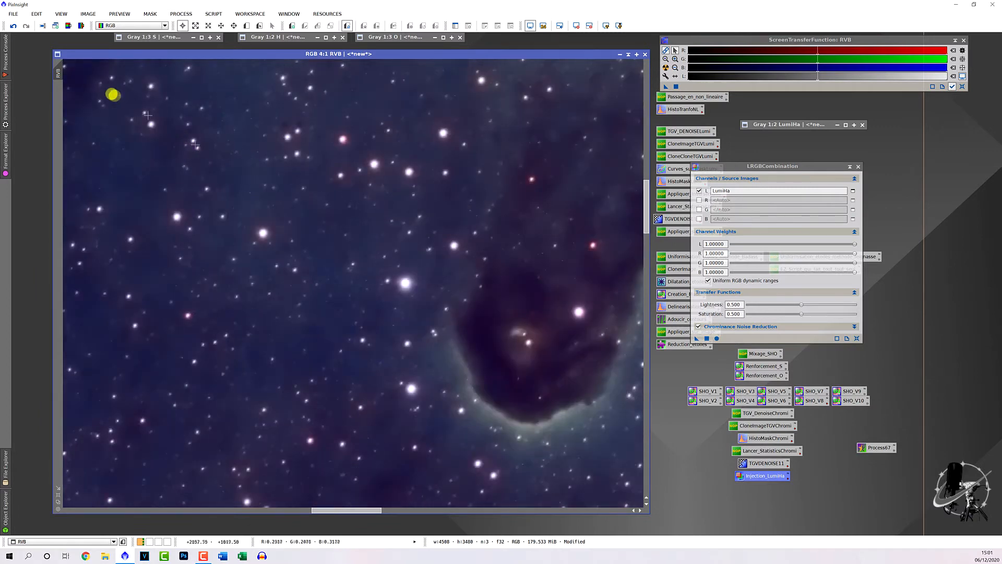
left_click(26, 25)
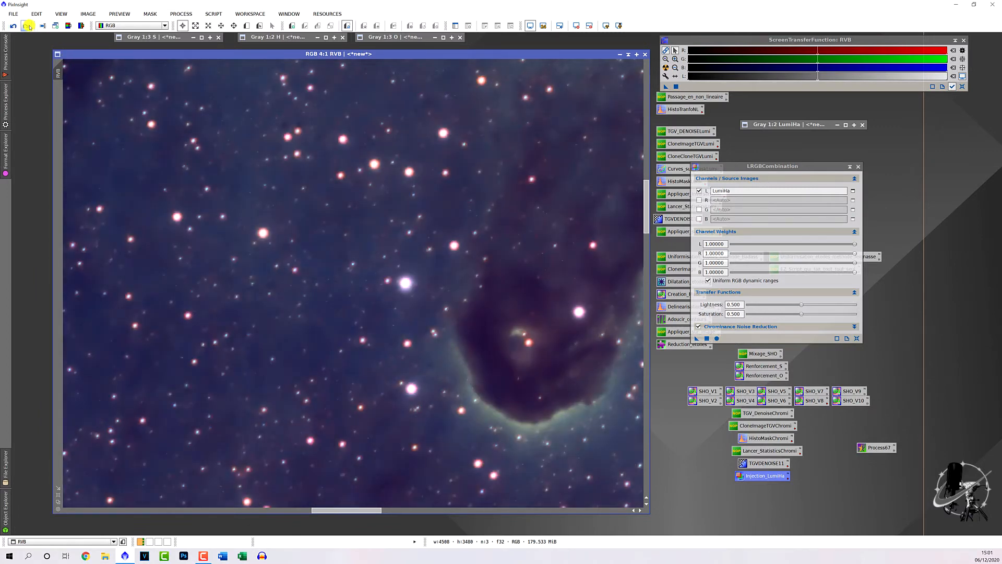
left_click(29, 24)
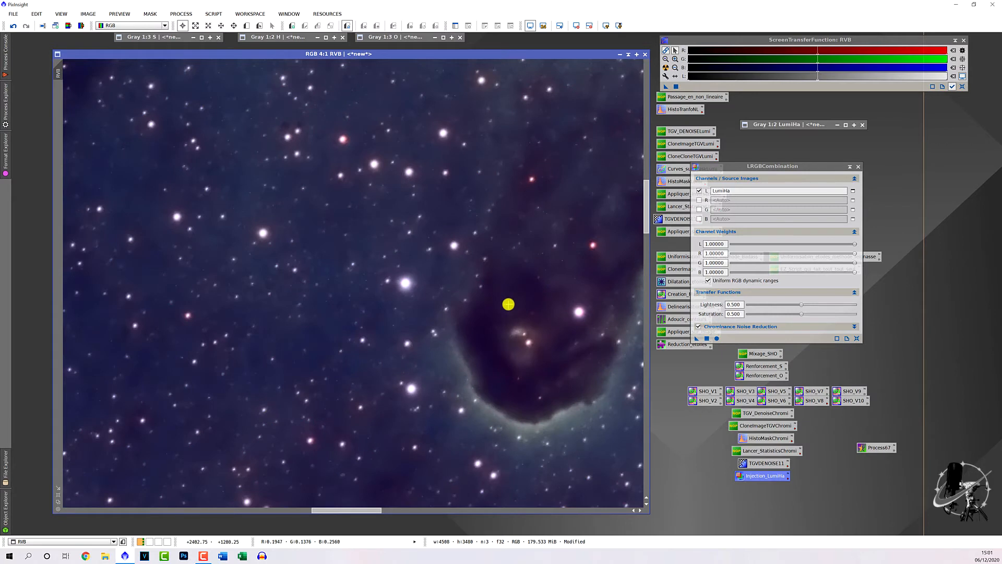
scroll(500, 309, "down", 1)
left_click(13, 25)
scroll(305, 173, "up", 1)
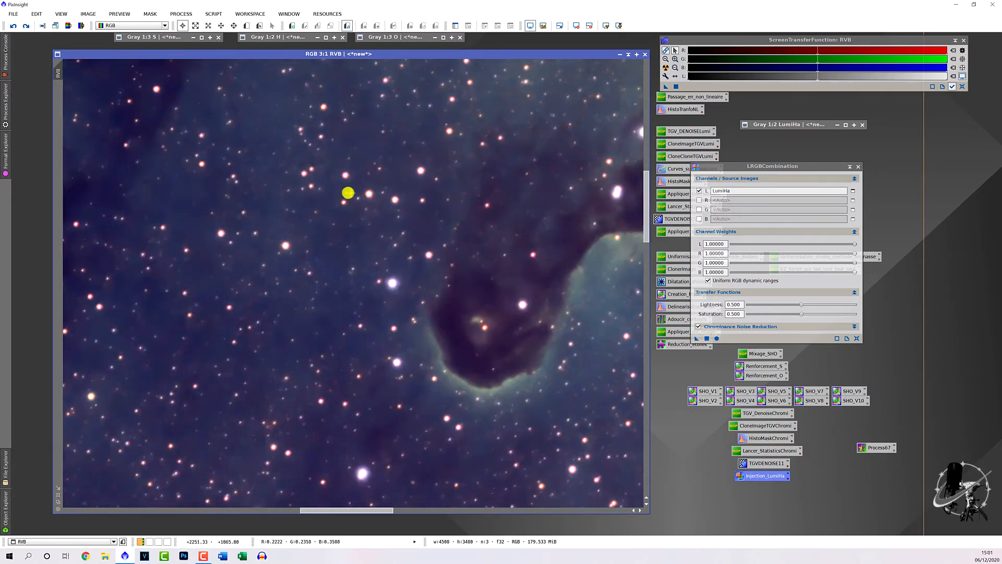
left_click(26, 25)
scroll(501, 232, "down", 3)
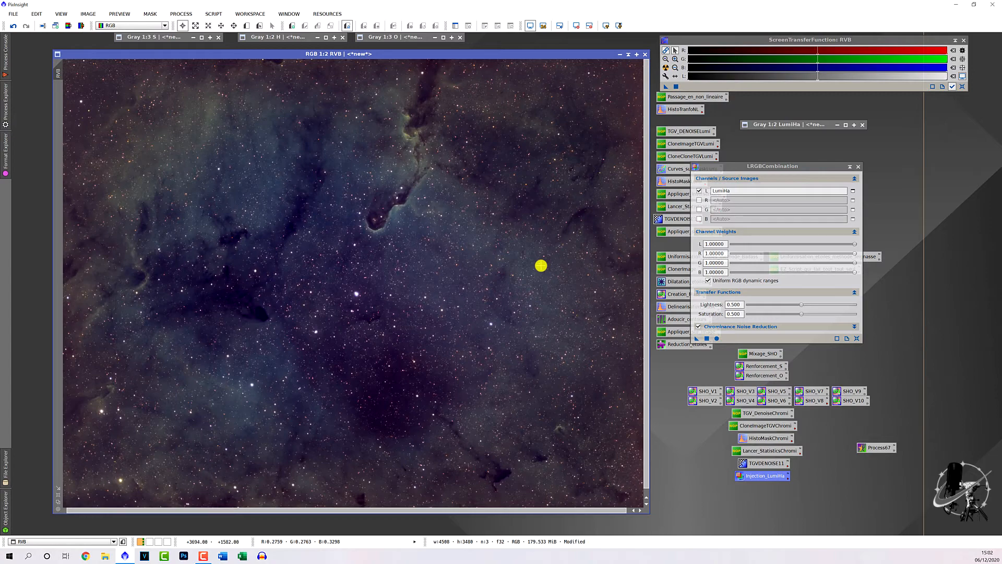
Step: Examine the upper part of the dark trunk at 6:1, toggling the LRGB combination off and on to compare fine detail
scroll(541, 265, "up", 6)
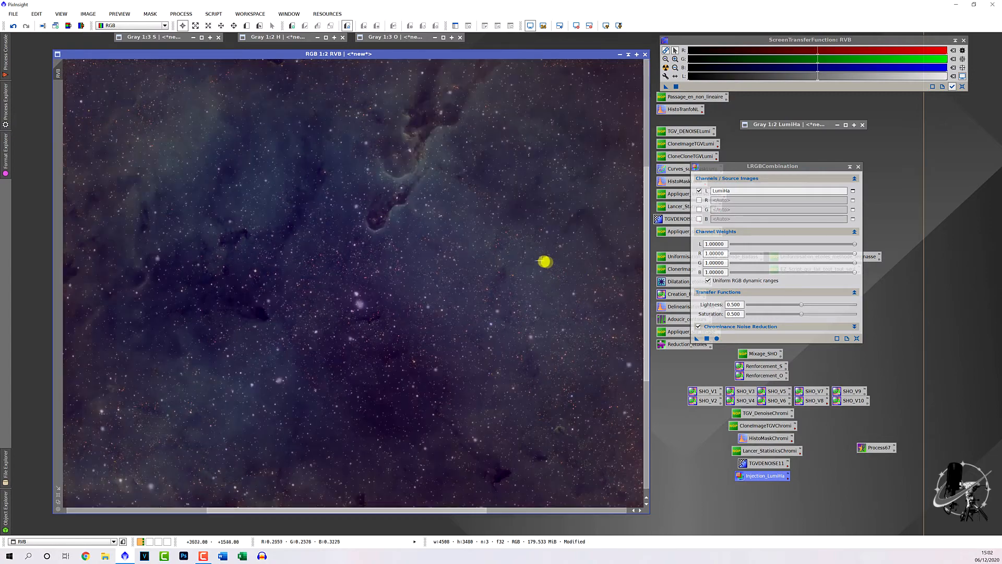
left_click_drag(646, 273, 661, 179)
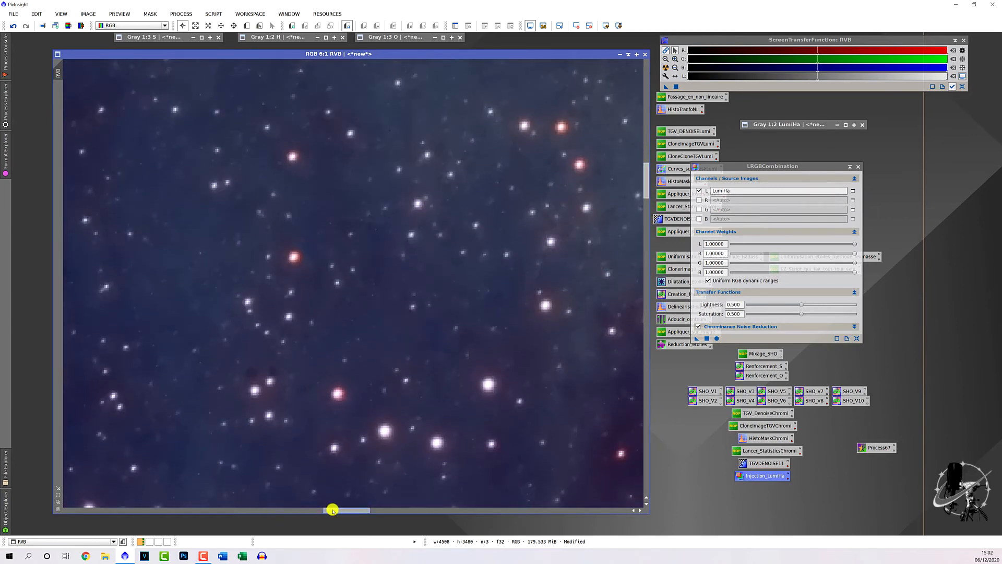
left_click_drag(331, 510, 387, 512)
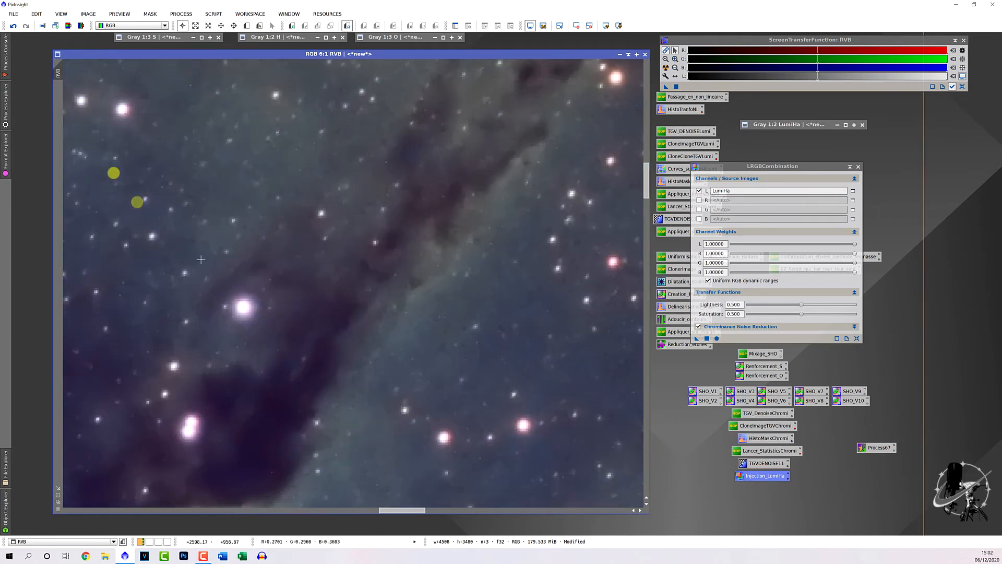
left_click(26, 26)
left_click(26, 26)
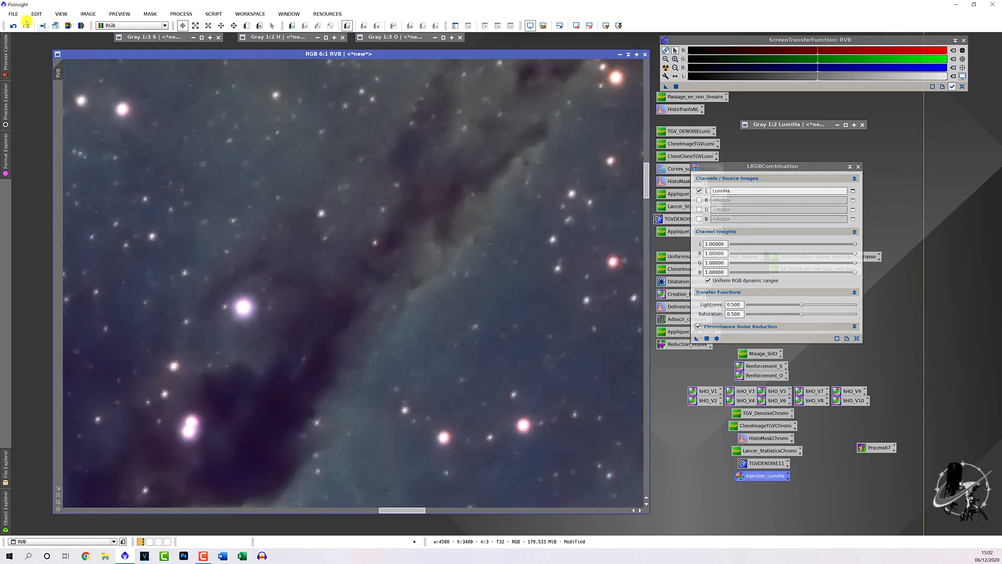
left_click(26, 26)
scroll(552, 320, "down", 6)
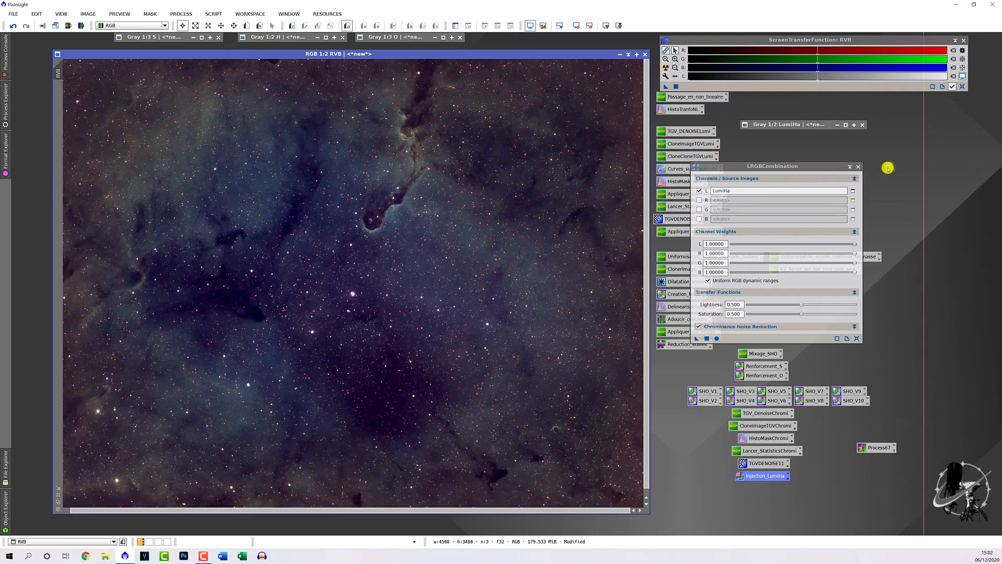
Step: Close the LRGBCombination process and the LumiHa image, and make the RVB image active
left_click(861, 167)
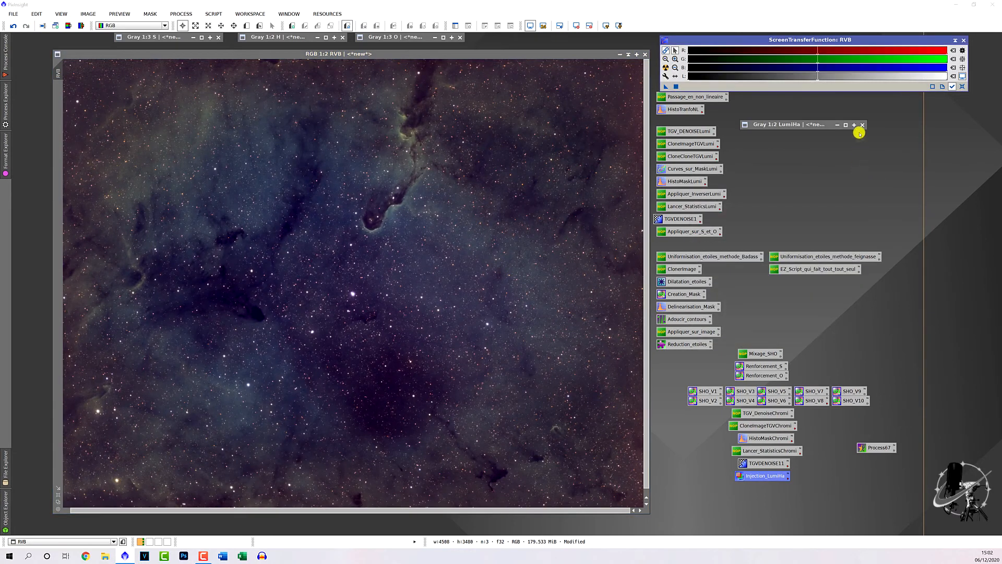
left_click(862, 125)
left_click(494, 296)
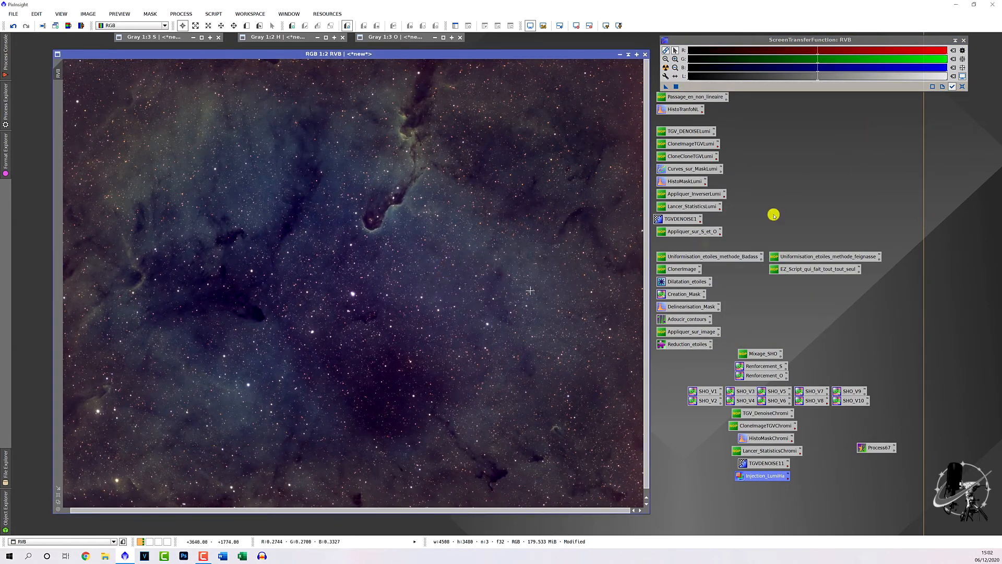